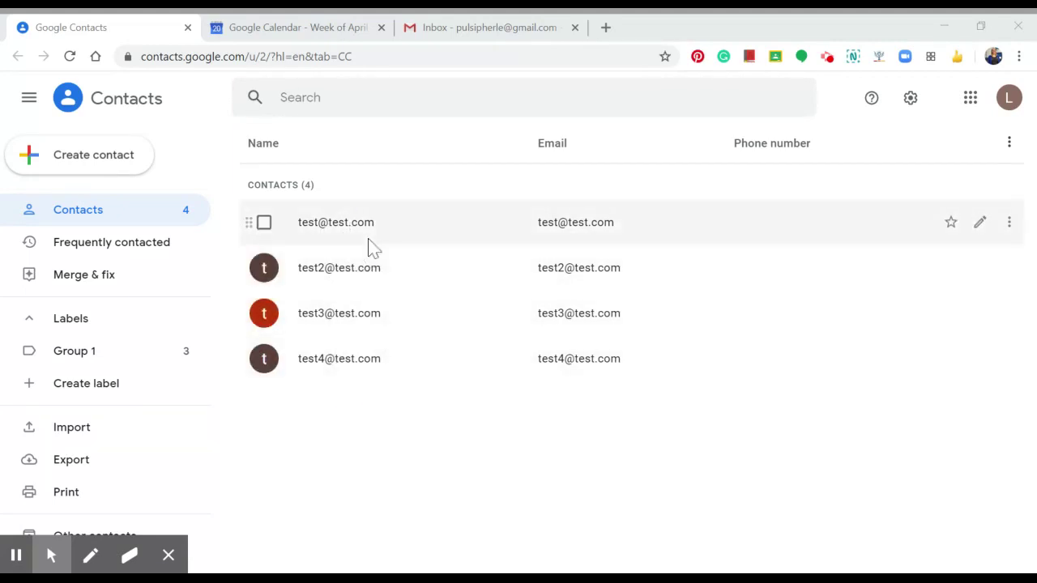
{"action": "left_click", "coordinate": [118, 161]}
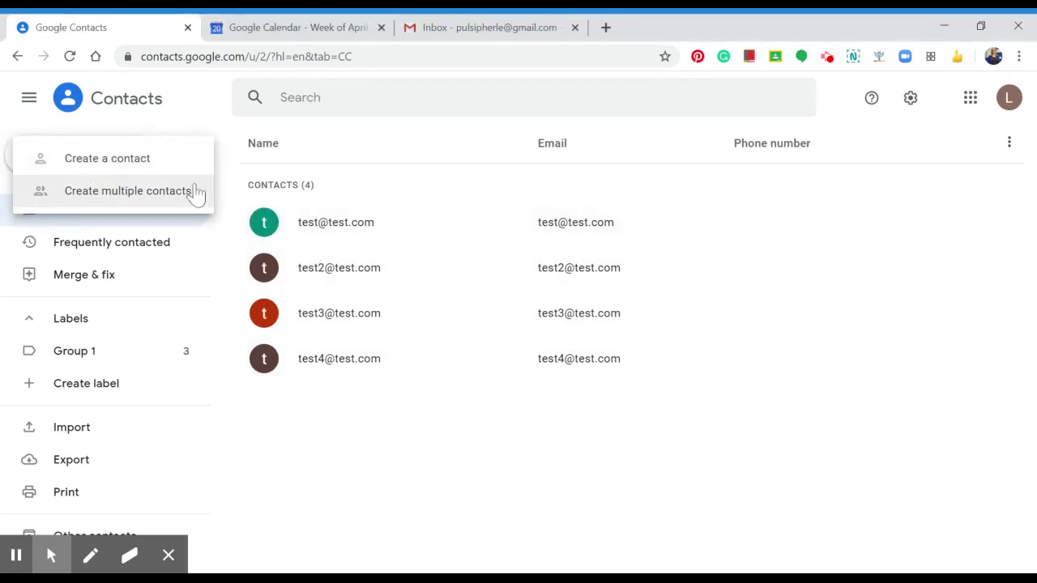
{"action": "left_click", "coordinate": [121, 170]}
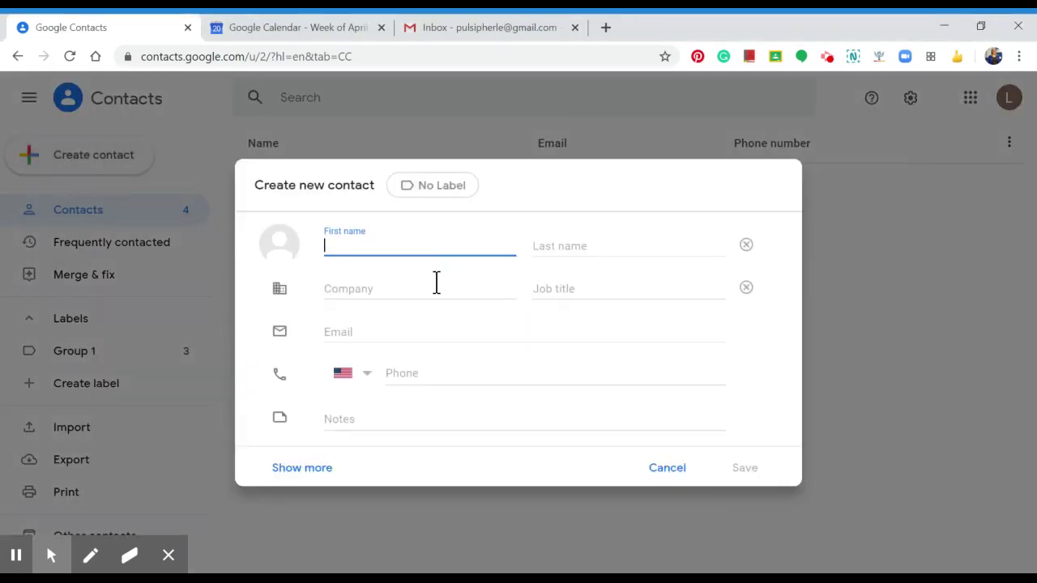
{"action": "left_click", "coordinate": [374, 328]}
{"action": "type", "text": "test5@test.com"}
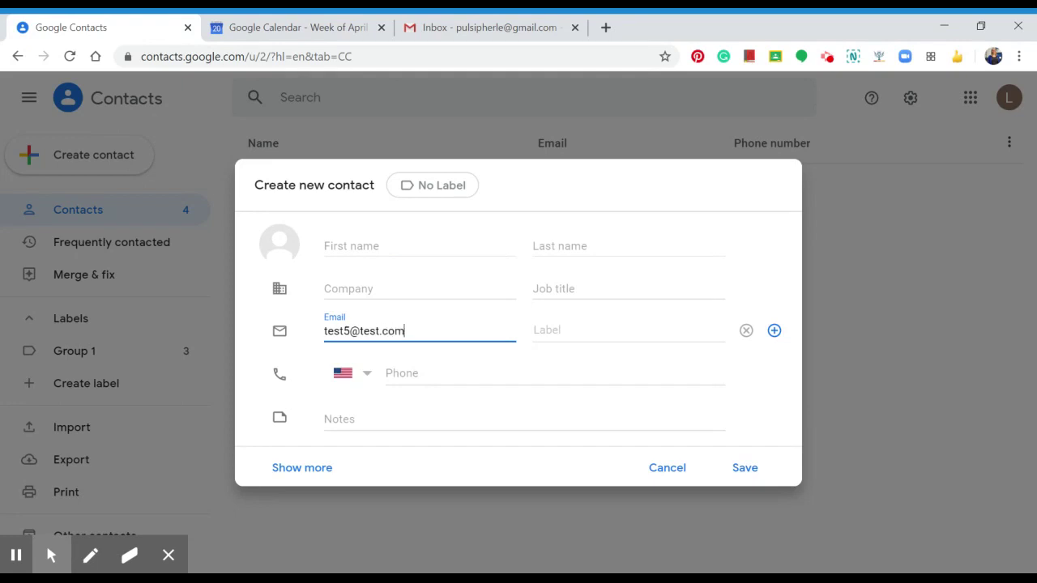
{"action": "left_click", "coordinate": [750, 471]}
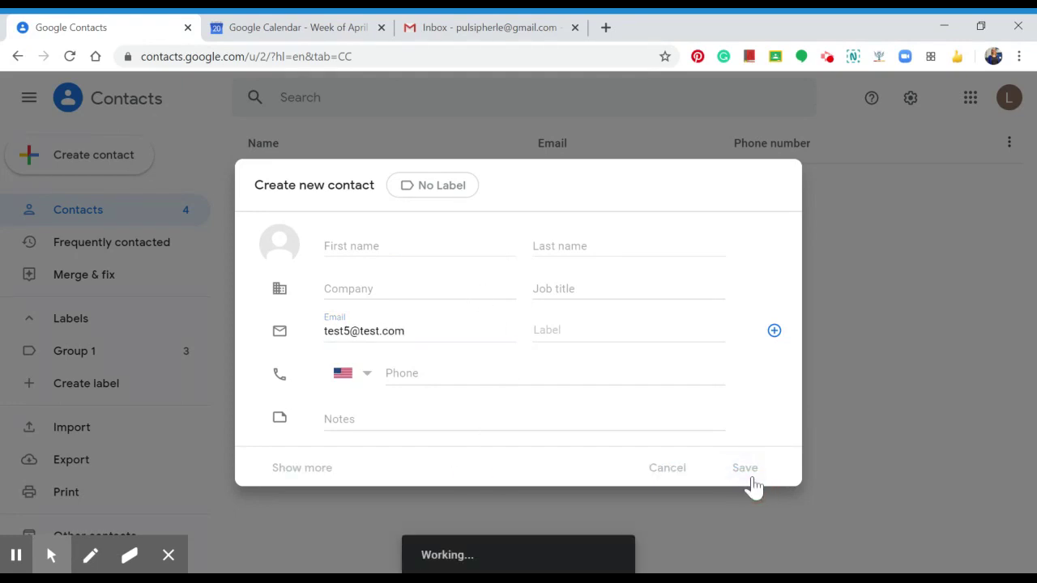
{"action": "left_click", "coordinate": [772, 224]}
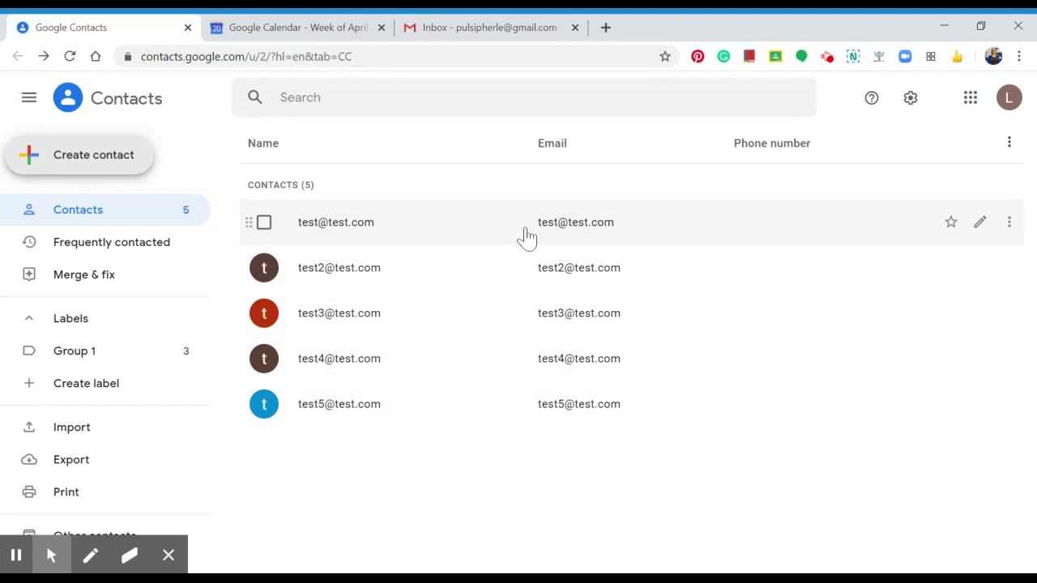
{"action": "left_click", "coordinate": [263, 223]}
{"action": "left_click", "coordinate": [264, 270]}
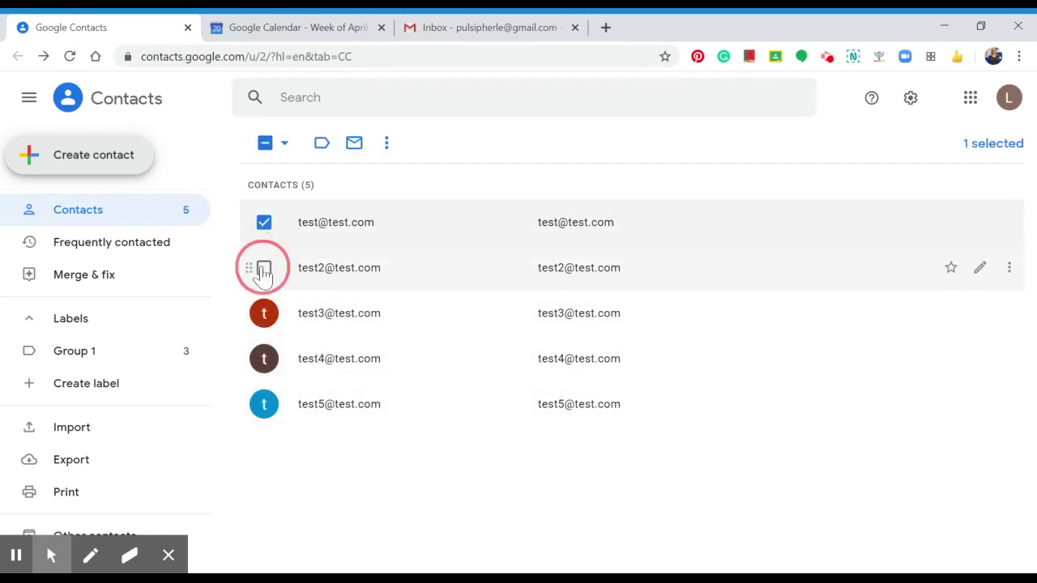
{"action": "left_click", "coordinate": [264, 361]}
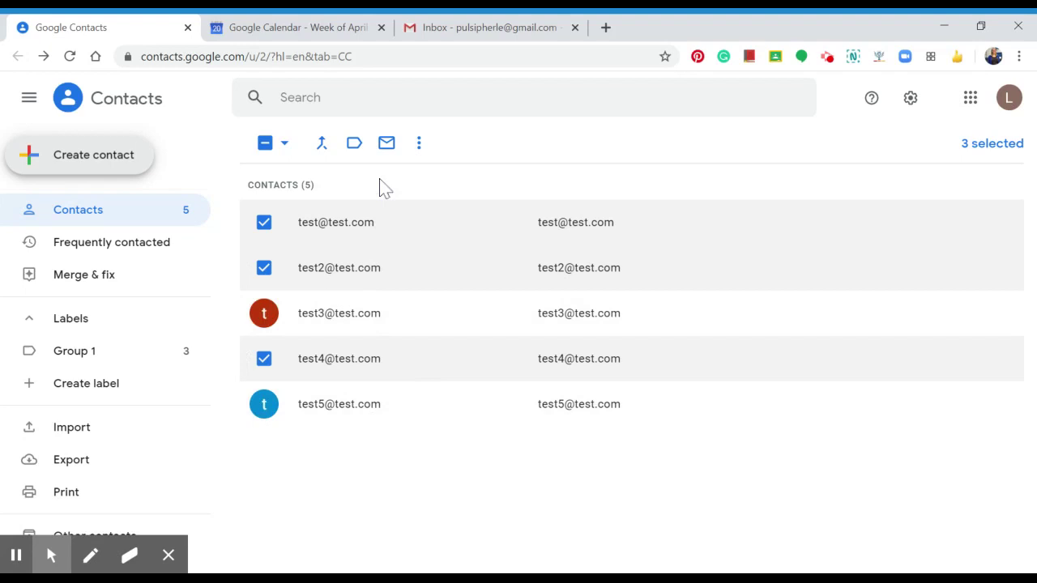
- Put the three selected contacts under a new label named Group 2
{"action": "left_click", "coordinate": [354, 146]}
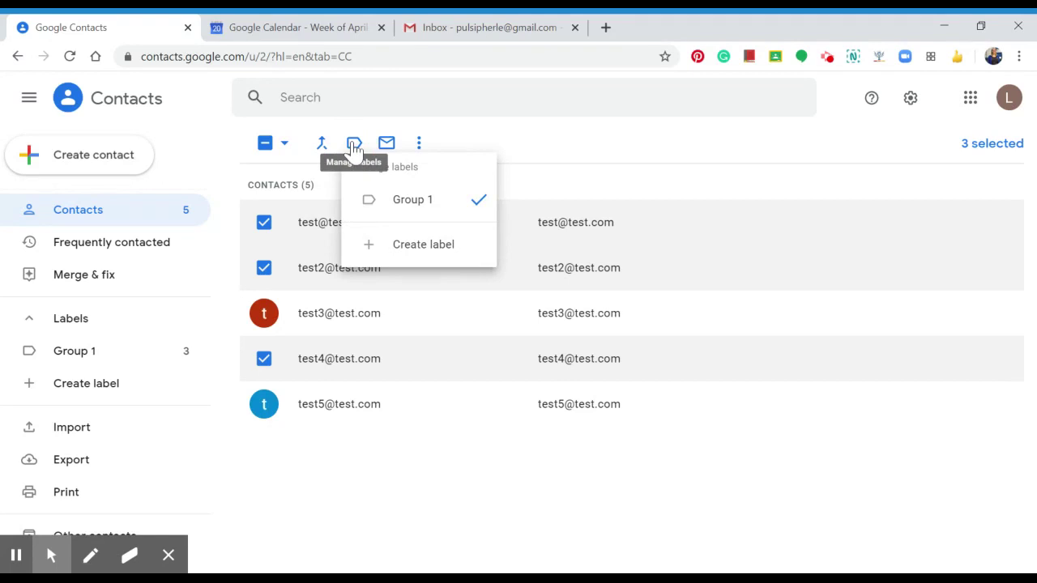
{"action": "left_click", "coordinate": [408, 256]}
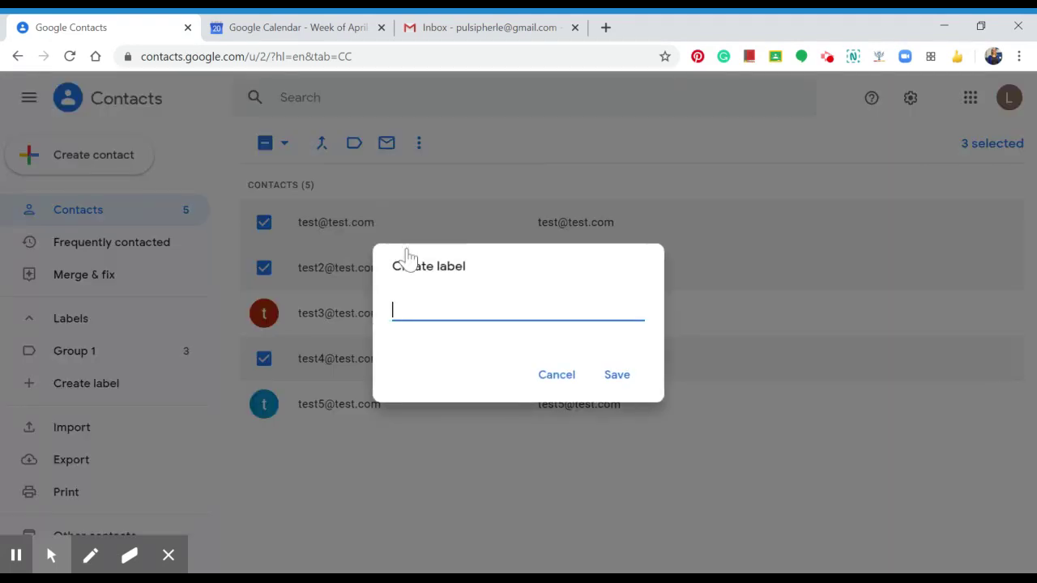
{"action": "type", "text": "Group 2"}
{"action": "left_click", "coordinate": [616, 376]}
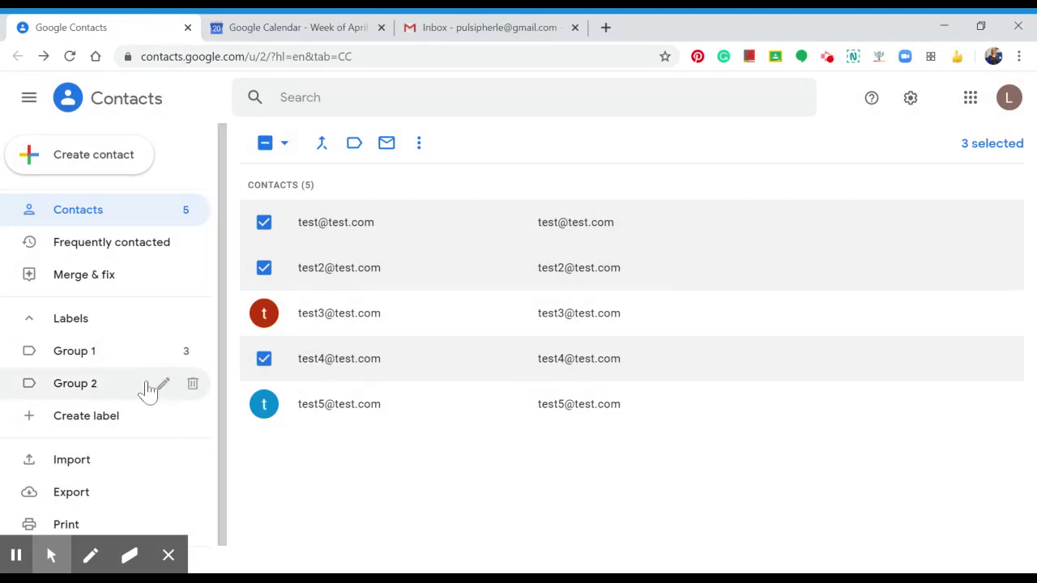
- Review the Group 1 and Group 2 label lists, then return to all contacts
{"action": "left_click", "coordinate": [70, 362]}
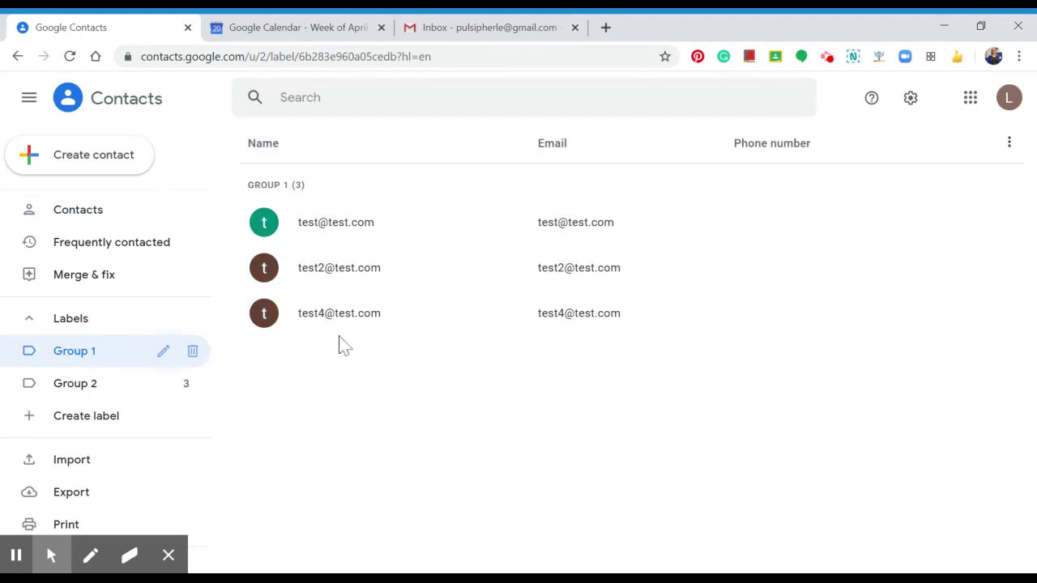
{"action": "left_click", "coordinate": [74, 397]}
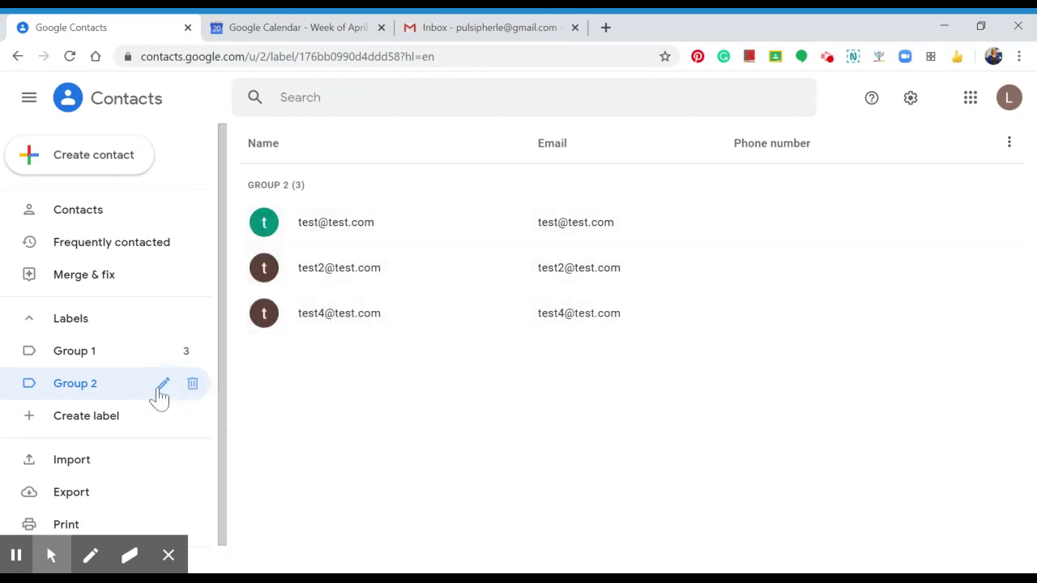
{"action": "left_click", "coordinate": [78, 211]}
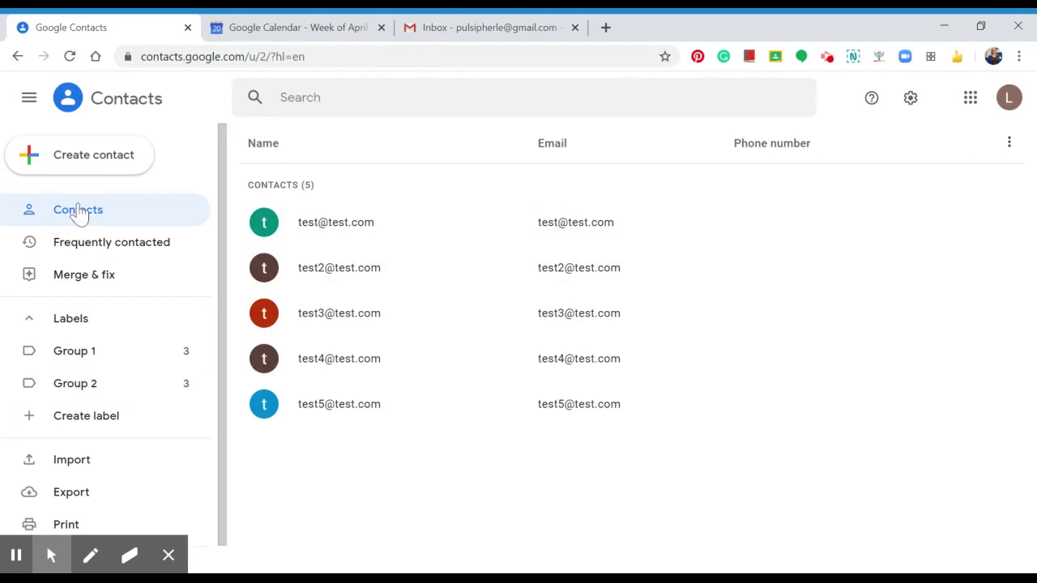
{"action": "mouse_move", "coordinate": [519, 404]}
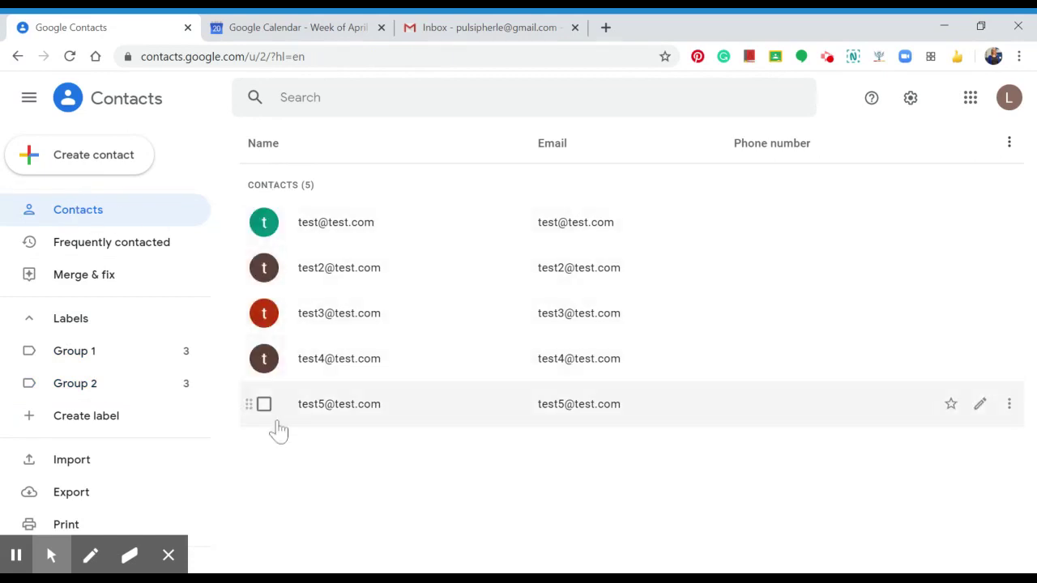
{"action": "left_click", "coordinate": [262, 405]}
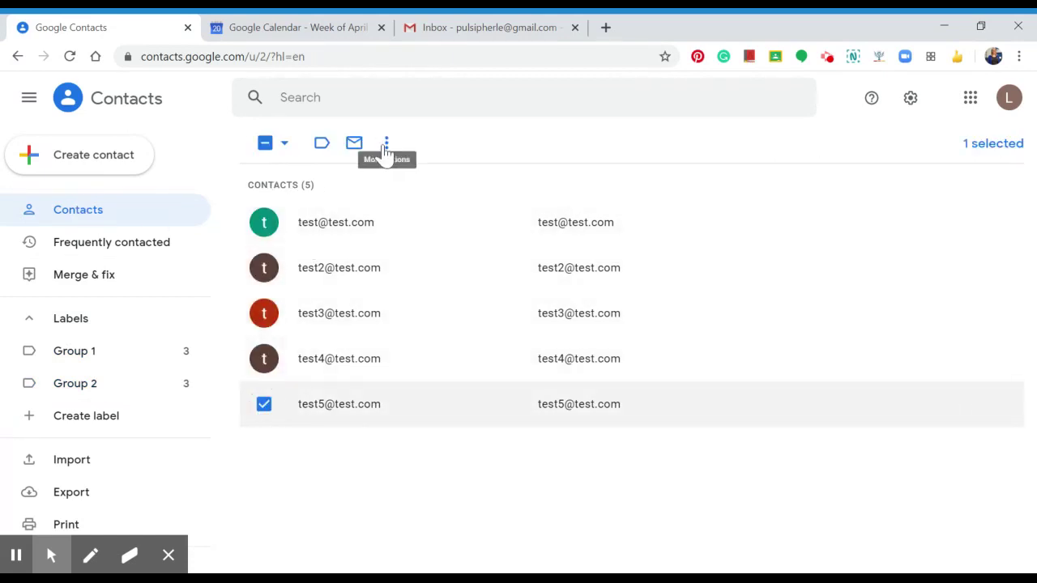
{"action": "left_click", "coordinate": [321, 144]}
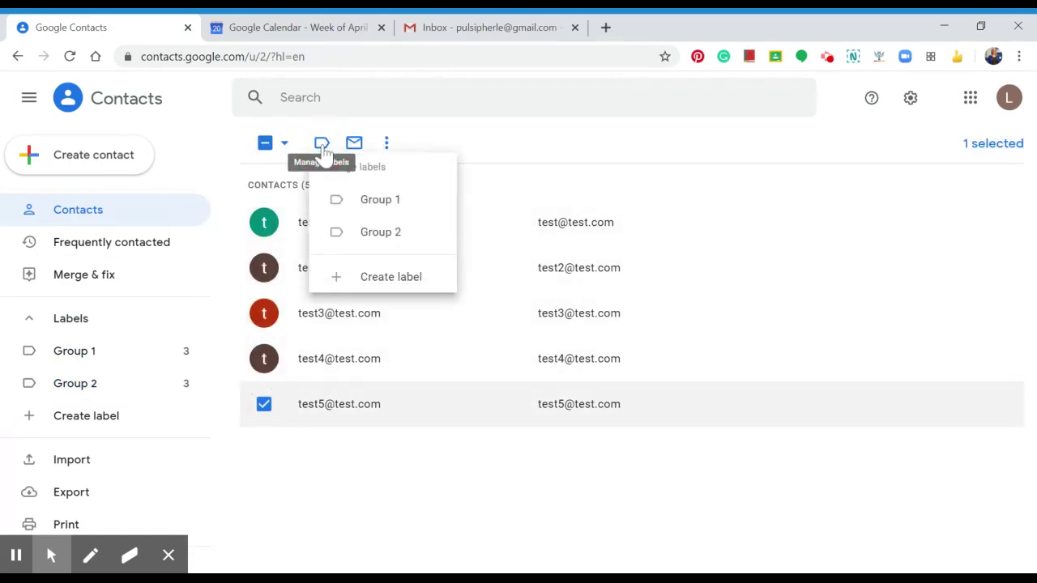
{"action": "left_click", "coordinate": [372, 203]}
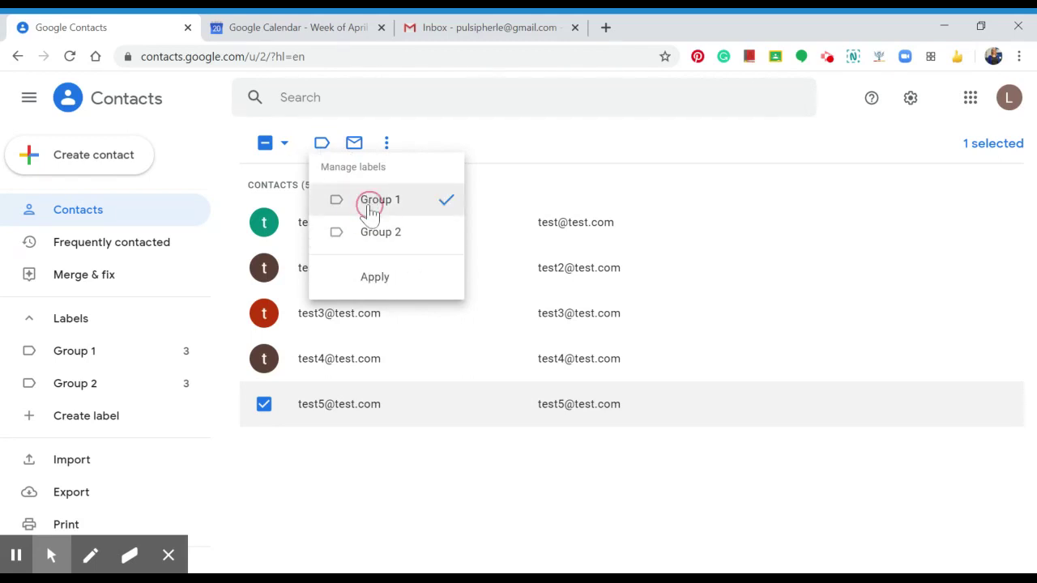
{"action": "left_click", "coordinate": [375, 278]}
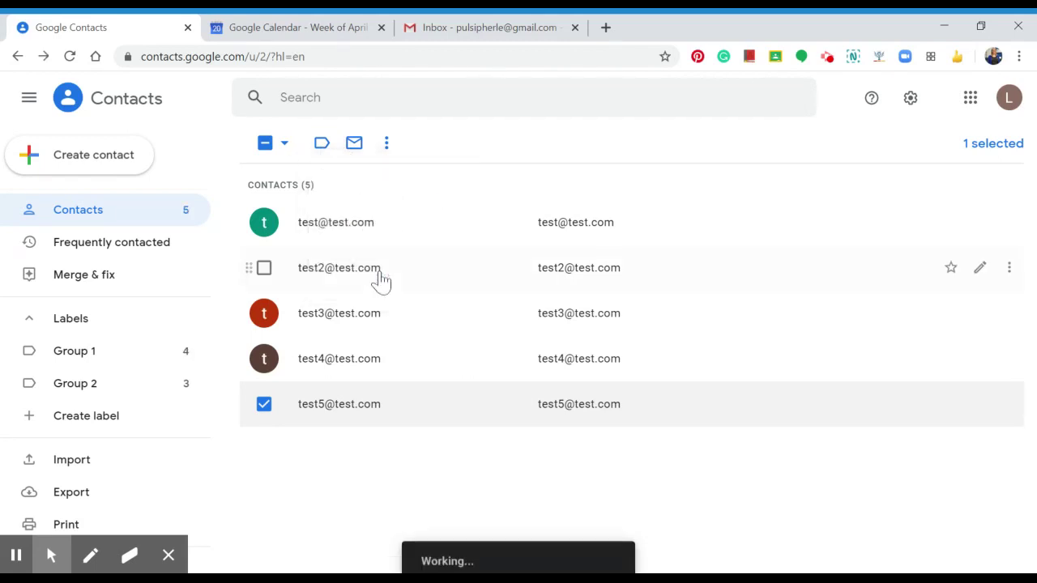
- Discard the Group 1 meeting draft, reload Calendar, and start an event Monday 20th at 2:30pm
{"action": "left_click", "coordinate": [300, 25]}
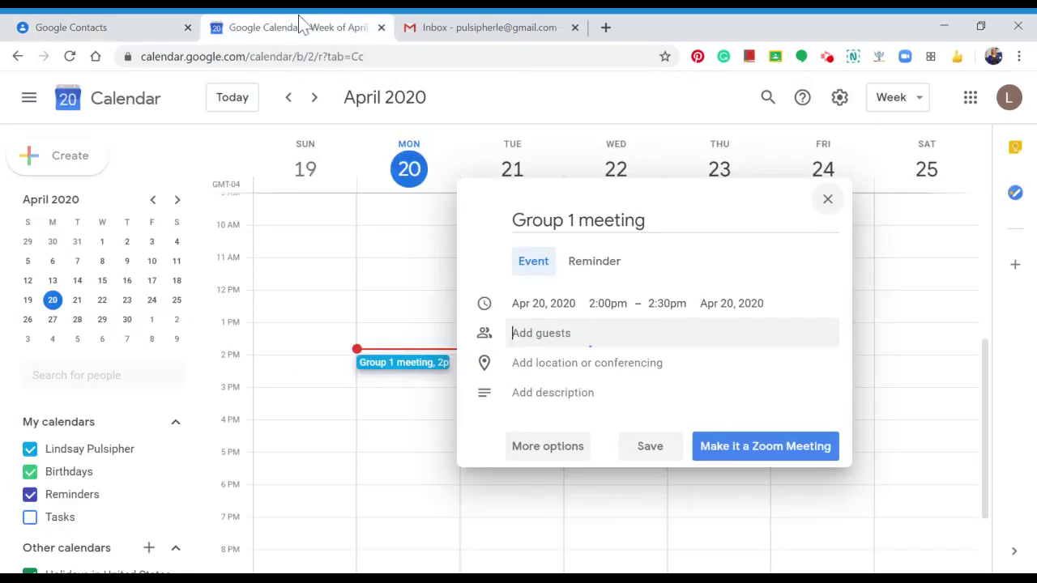
{"action": "left_click", "coordinate": [827, 200]}
{"action": "left_click", "coordinate": [584, 349]}
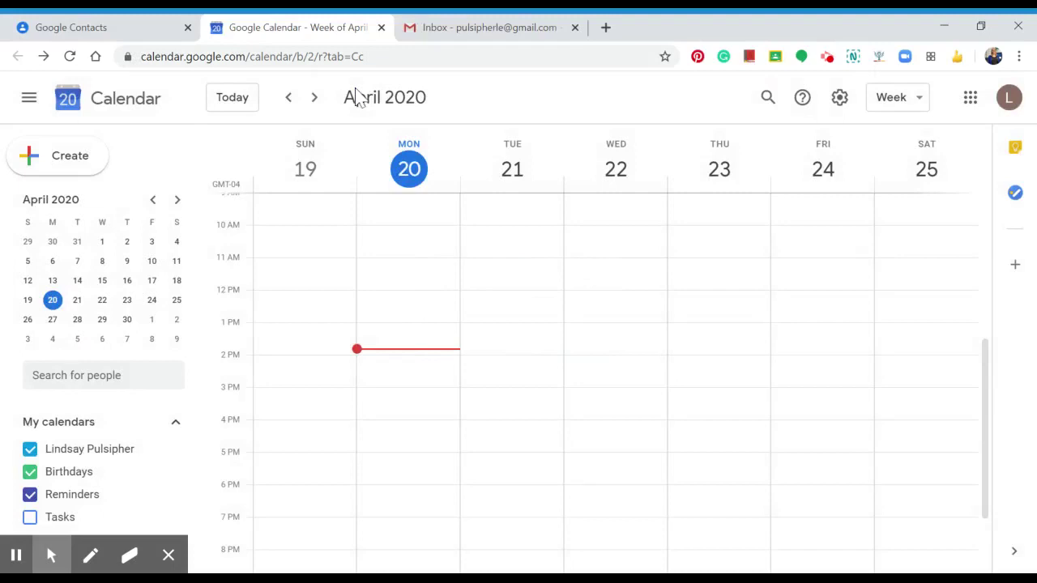
{"action": "left_click", "coordinate": [310, 55]}
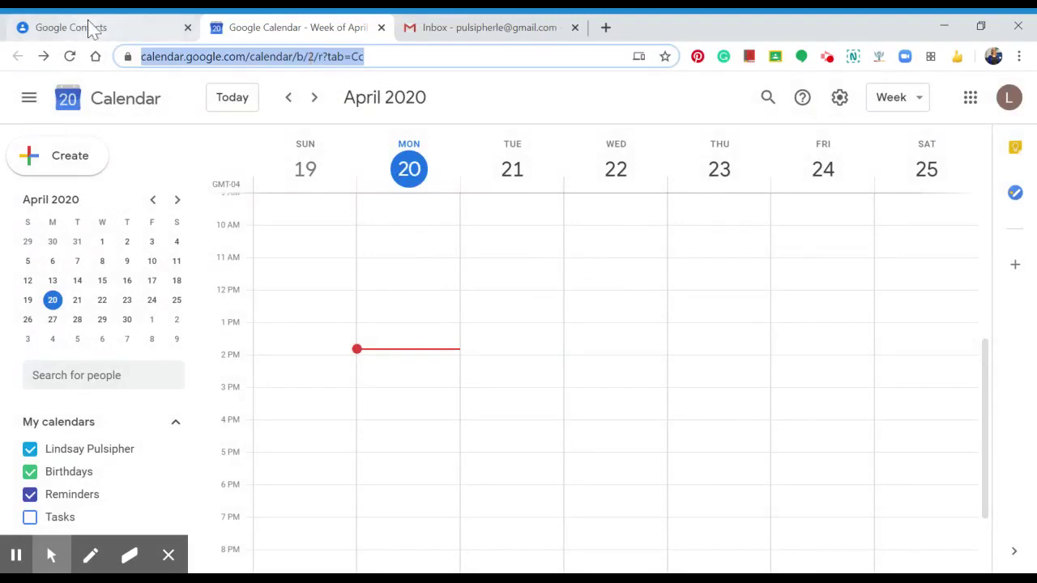
{"action": "left_click", "coordinate": [69, 59]}
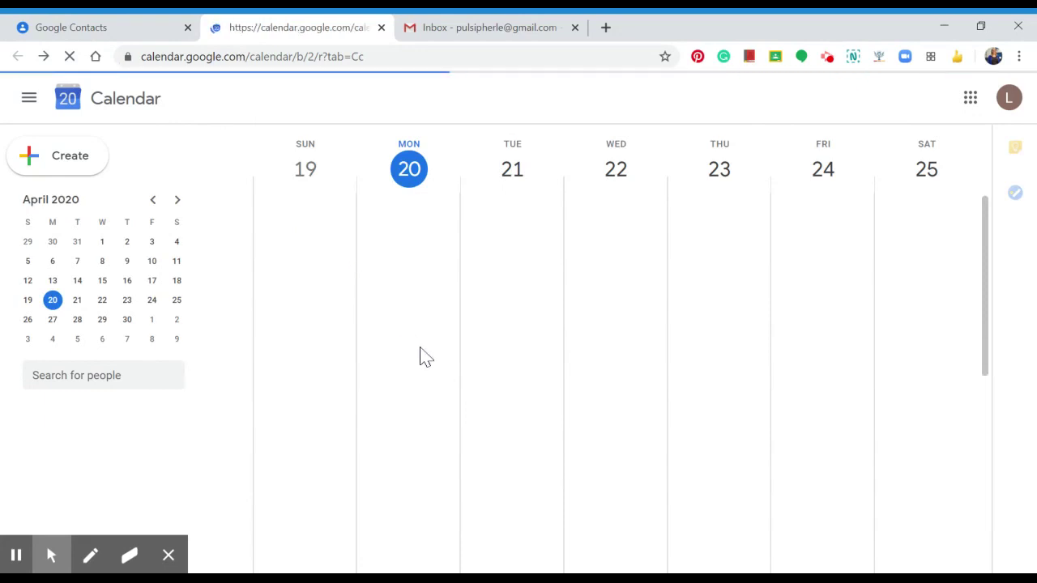
{"action": "left_click", "coordinate": [436, 386]}
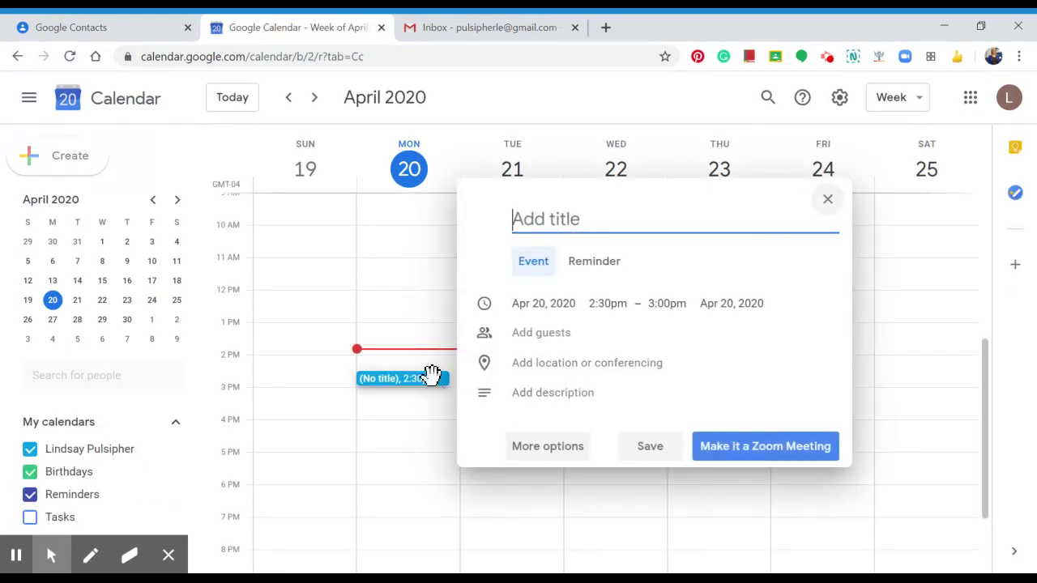
- Title the event 'Group 1 meeting' and invite all Group 1 contacts as guests
{"action": "type", "text": "G"}
{"action": "key", "text": "BackSpace"}
{"action": "type", "text": "1 "}
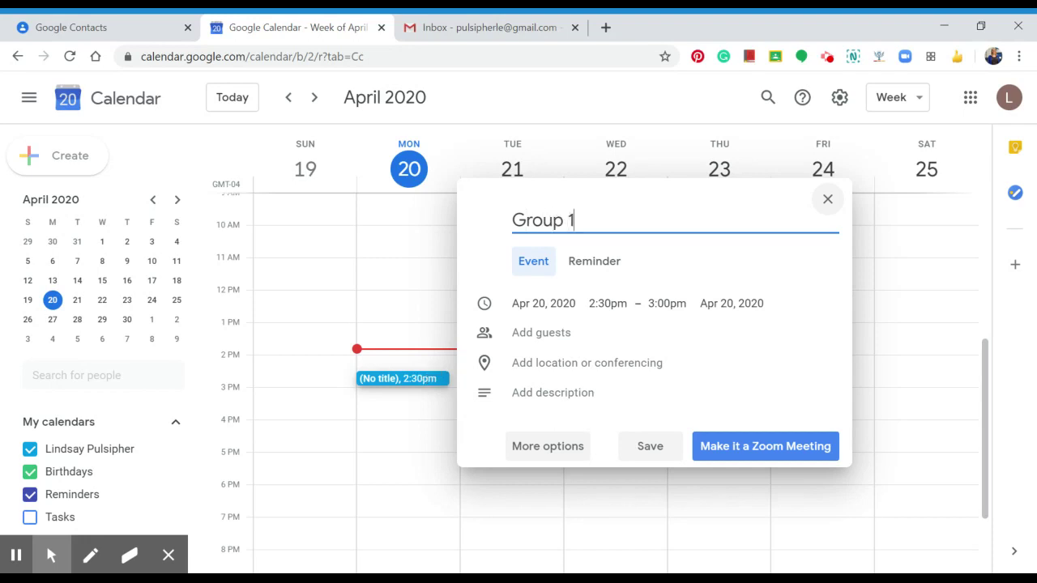
{"action": "type", "text": "meeting"}
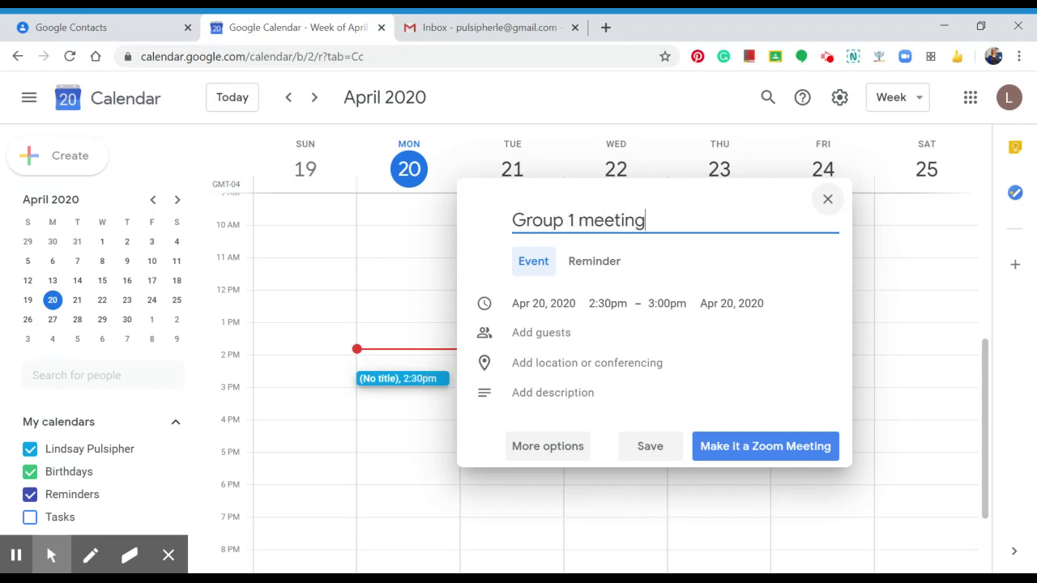
{"action": "left_click", "coordinate": [522, 333]}
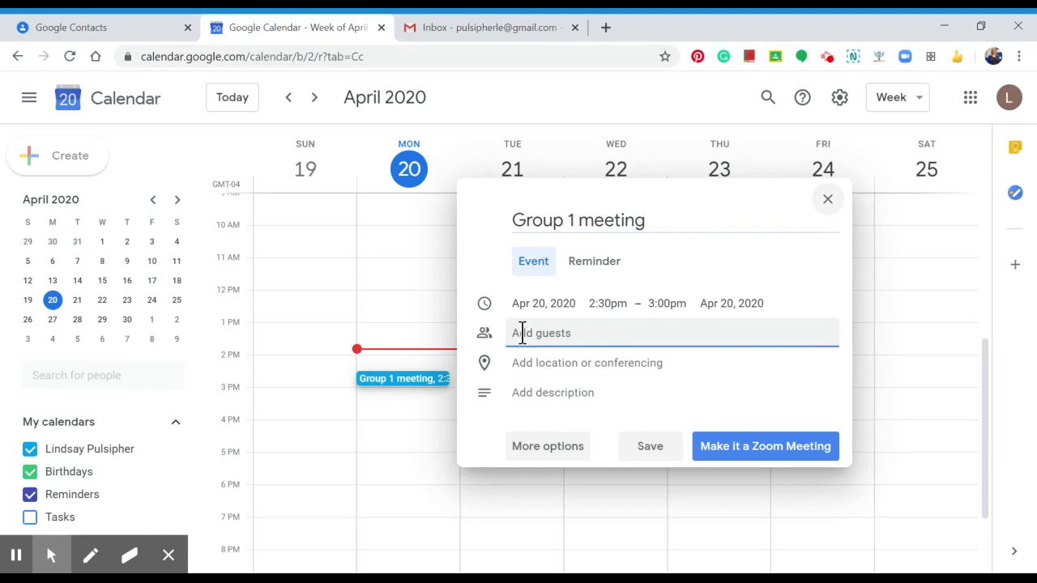
{"action": "type", "text": "group"}
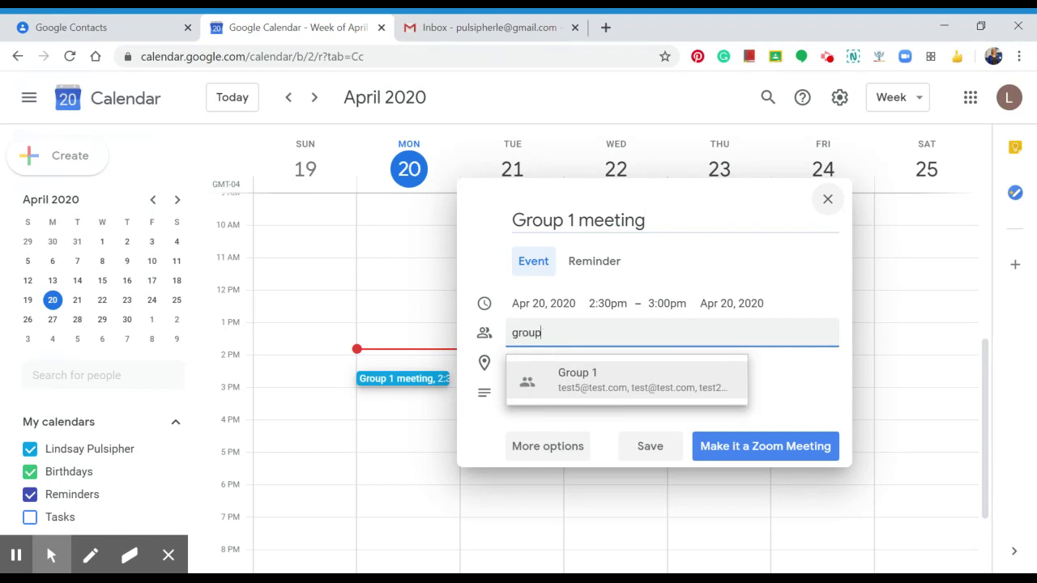
{"action": "left_click", "coordinate": [592, 387]}
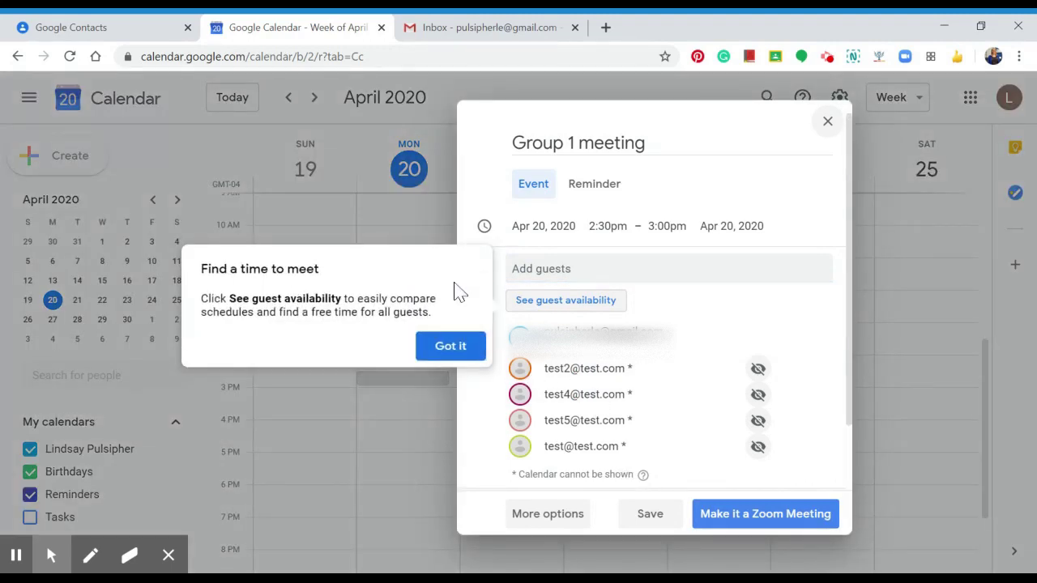
- Dismiss the meeting-time tip and discard the unsaved event
{"action": "left_click", "coordinate": [452, 347]}
{"action": "mouse_move", "coordinate": [648, 395]}
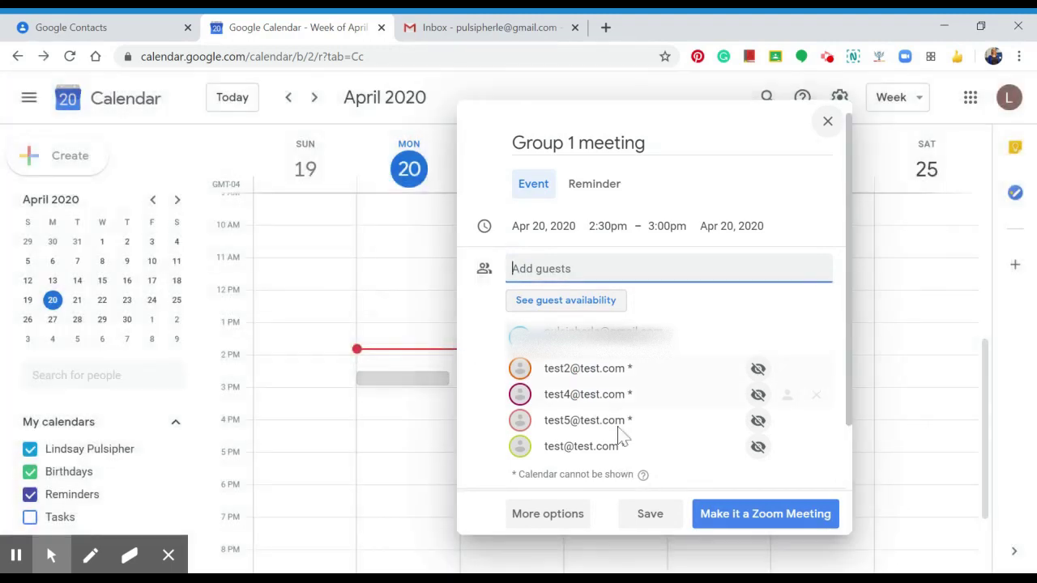
{"action": "left_click", "coordinate": [637, 519]}
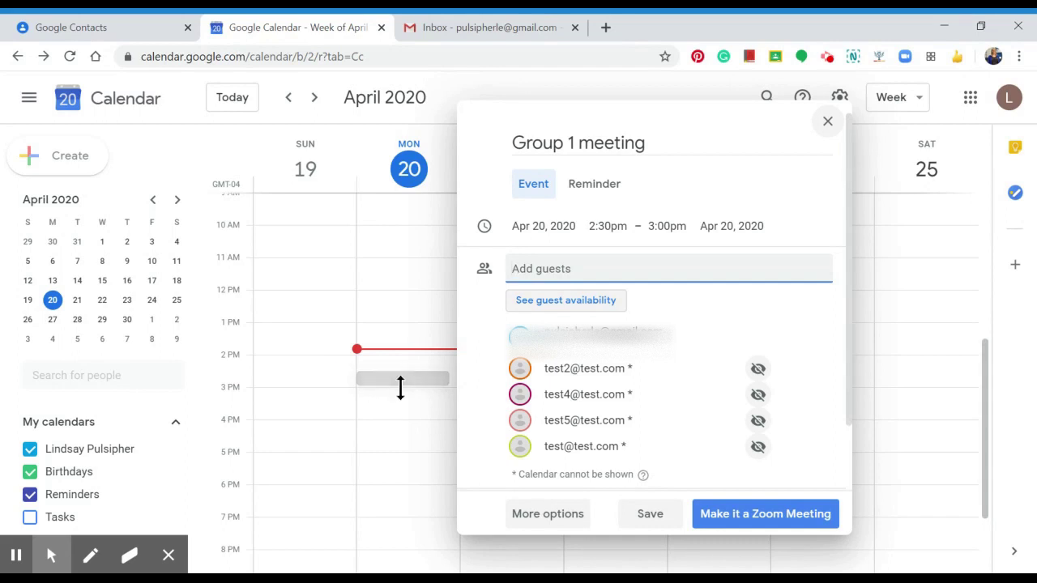
{"action": "left_click", "coordinate": [827, 122]}
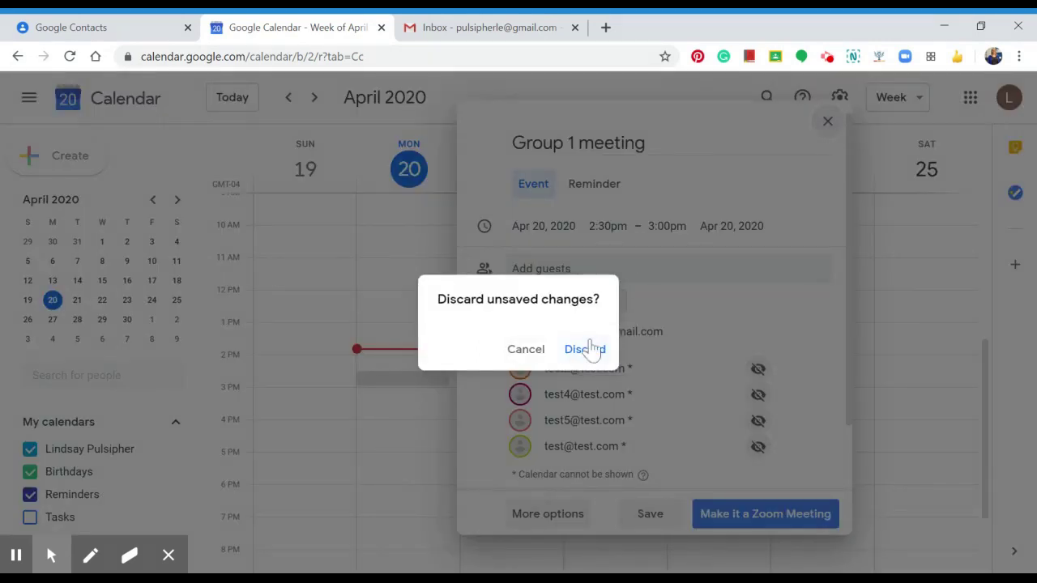
{"action": "left_click", "coordinate": [586, 354]}
- In Gmail, discard the leftover blank message and start a new email
{"action": "left_click", "coordinate": [486, 26]}
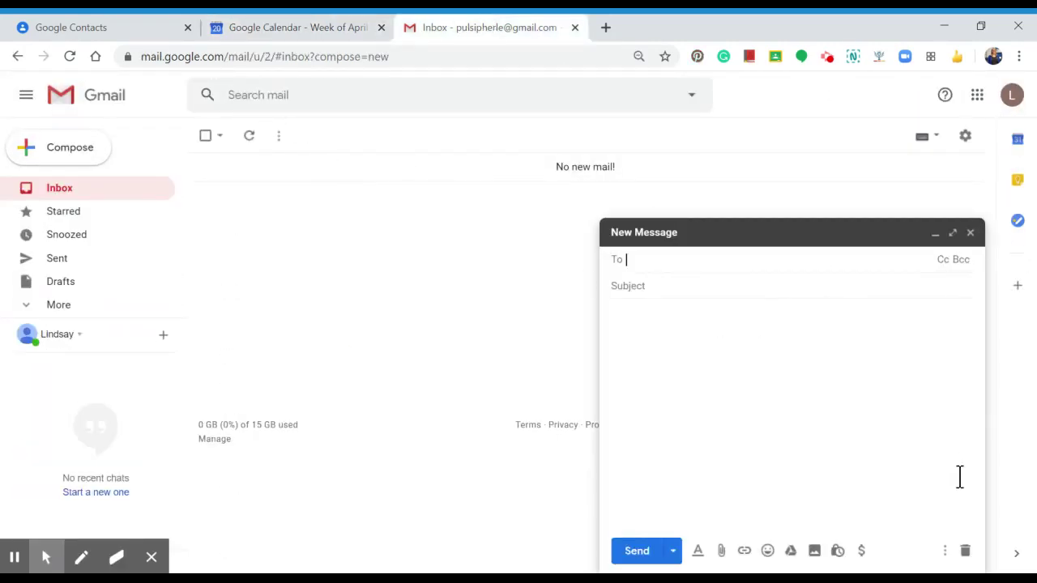
{"action": "left_click", "coordinate": [965, 551]}
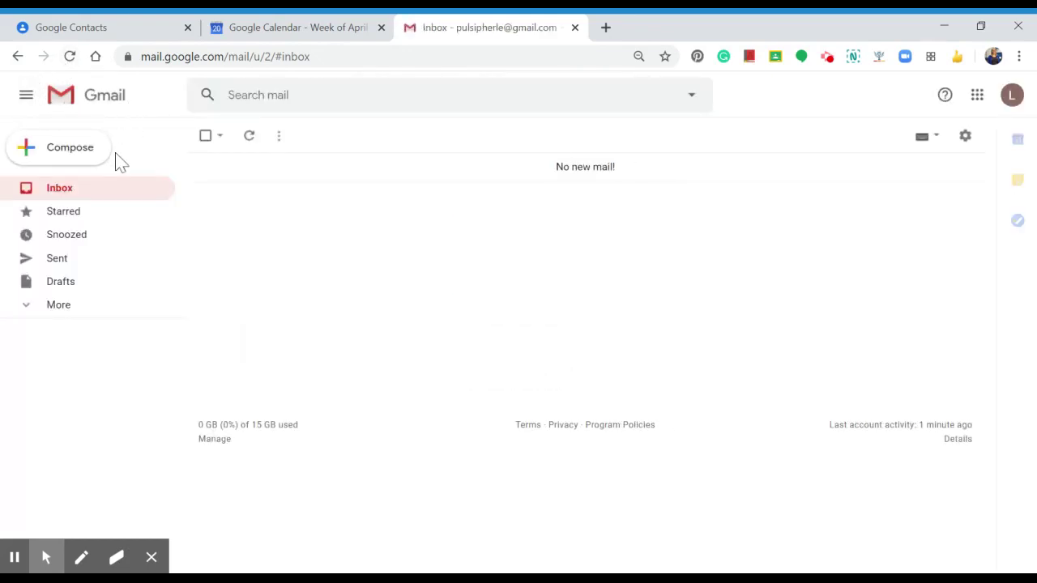
{"action": "left_click", "coordinate": [71, 158]}
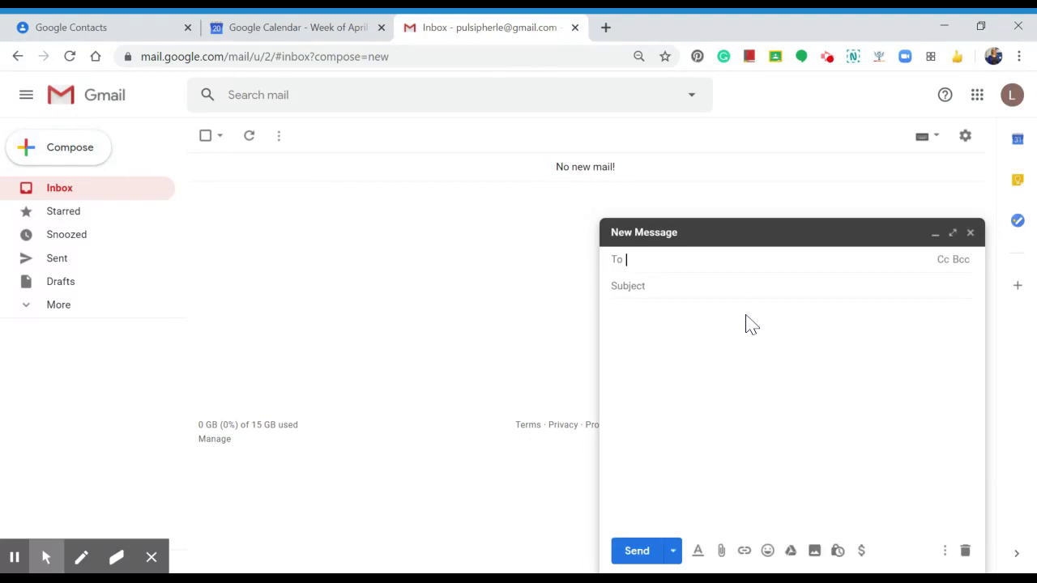
- Address the email to Group 2 with subject 'new email' and a short body
{"action": "type", "text": "group"}
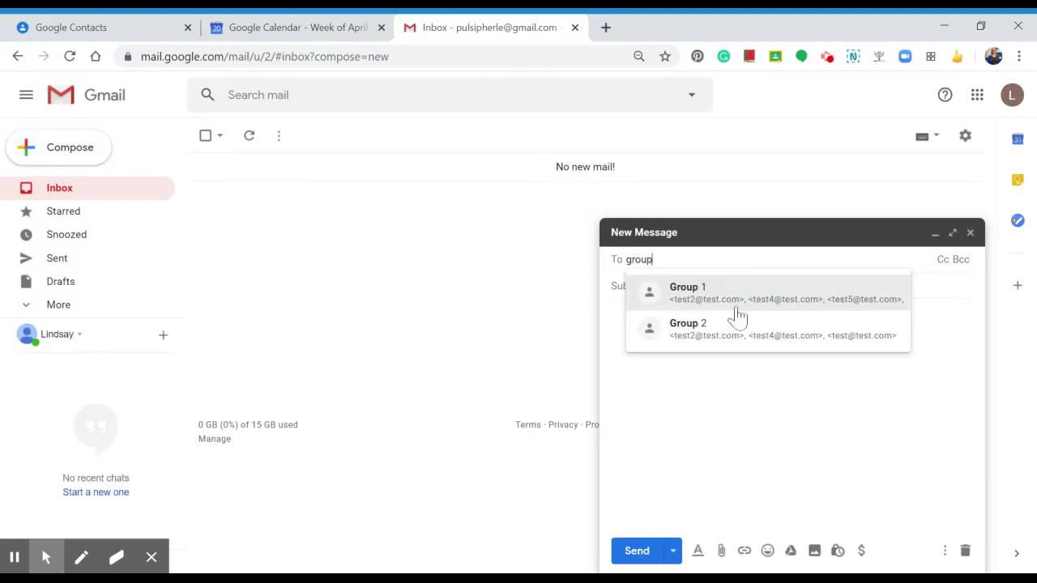
{"action": "left_click", "coordinate": [745, 337]}
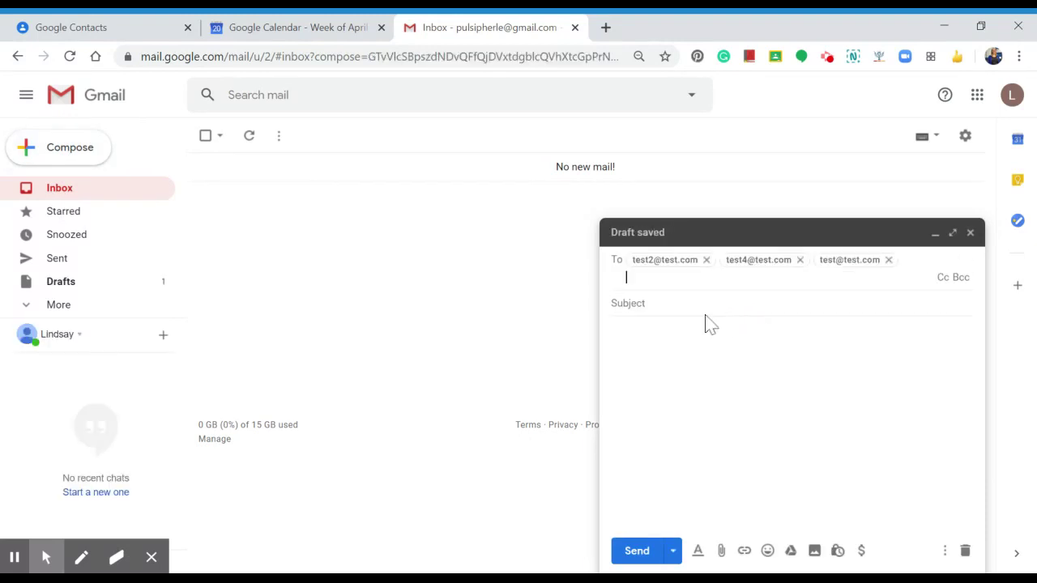
{"action": "left_click", "coordinate": [698, 305]}
{"action": "type", "text": "new email"}
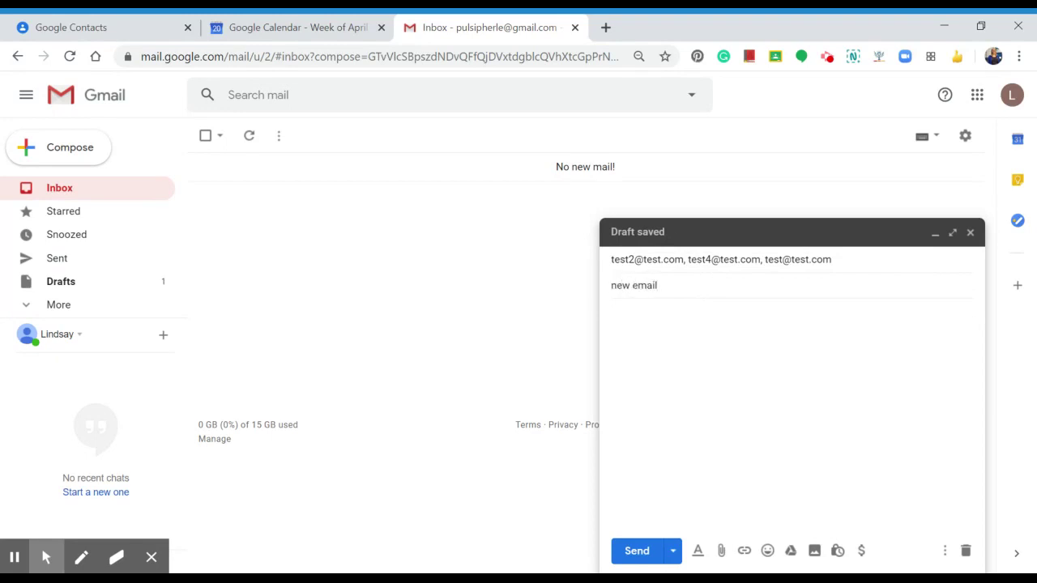
{"action": "left_click", "coordinate": [694, 324]}
{"action": "type", "text": "as"}
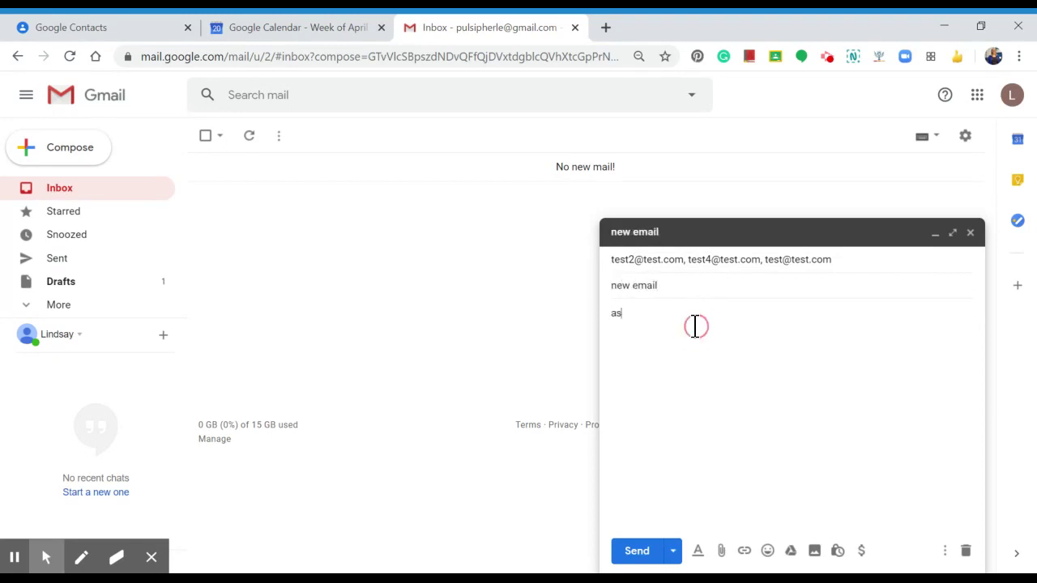
{"action": "type", "text": "df adf"}
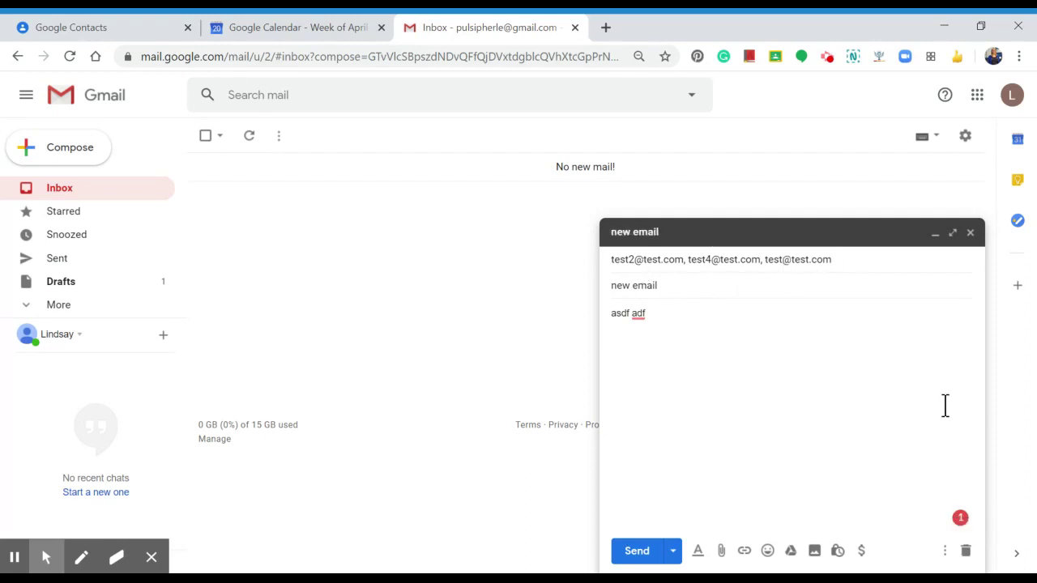
- Show all recipients, add Cc and Bcc lines, then discard the draft
{"action": "left_click", "coordinate": [876, 269]}
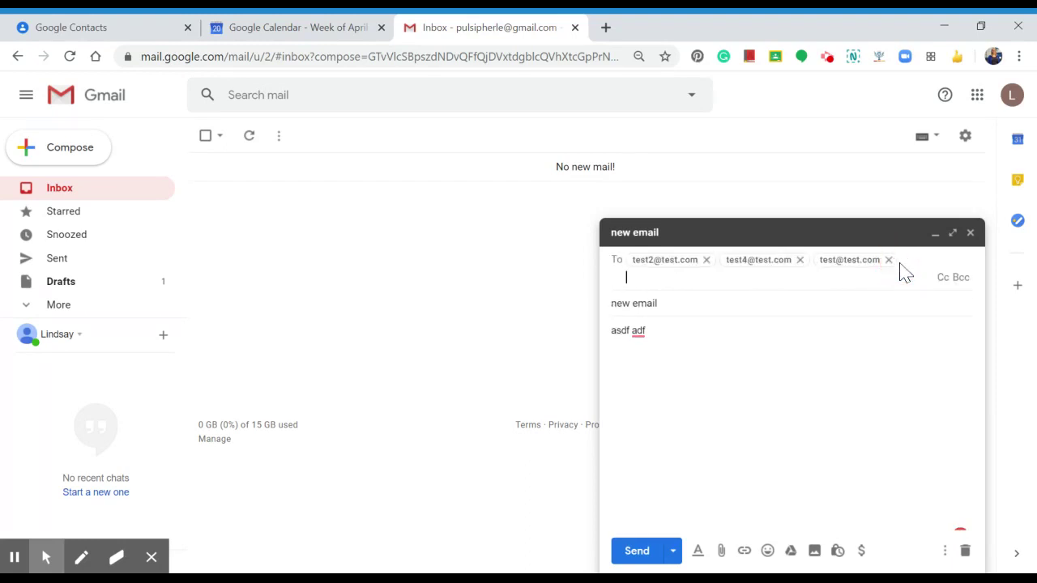
{"action": "left_click", "coordinate": [944, 279]}
{"action": "left_click", "coordinate": [962, 284]}
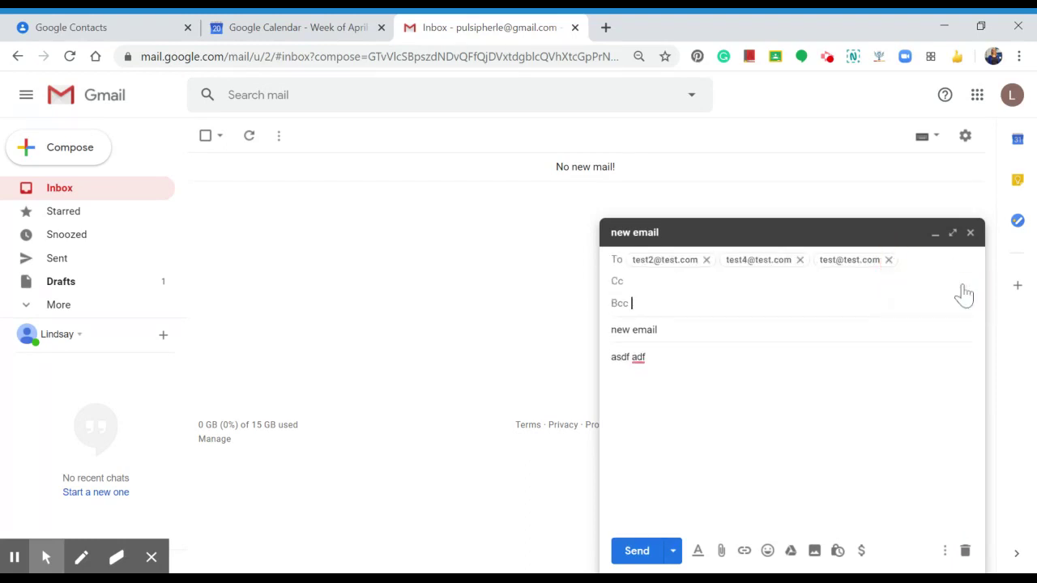
{"action": "left_click", "coordinate": [965, 550]}
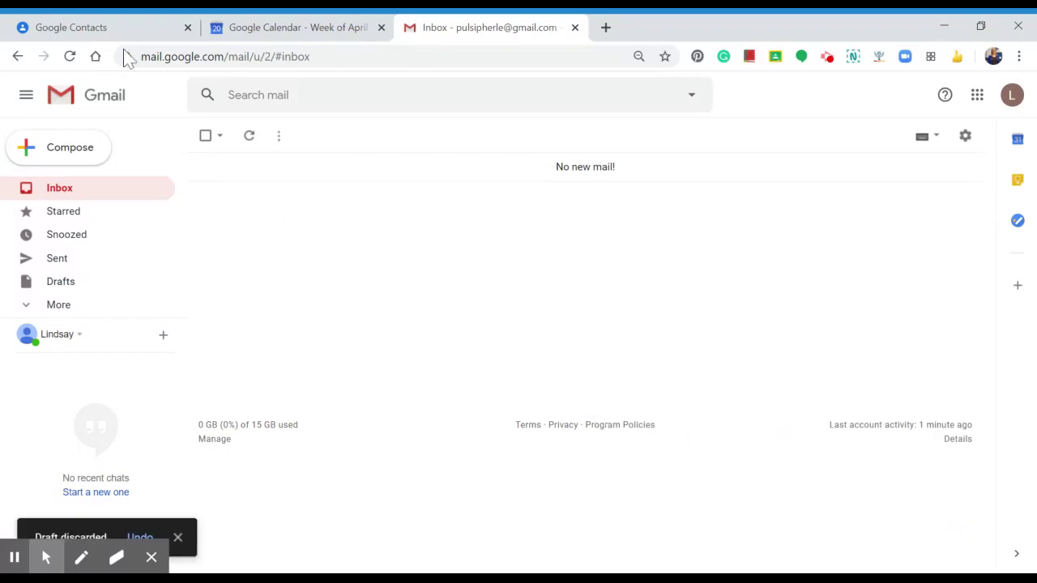
{"action": "left_click", "coordinate": [100, 24]}
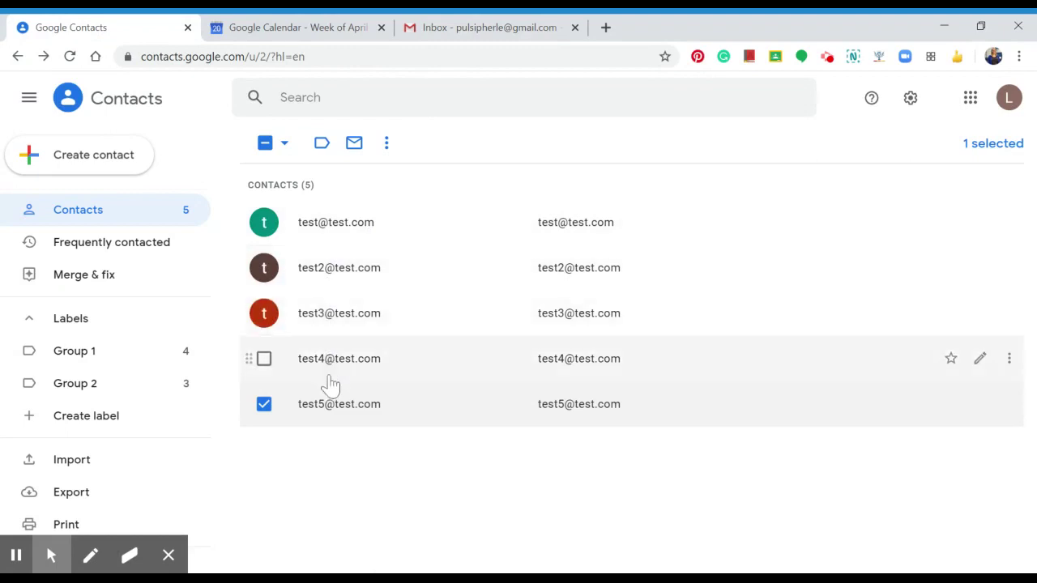
{"action": "left_click", "coordinate": [265, 412]}
{"action": "left_click", "coordinate": [267, 24]}
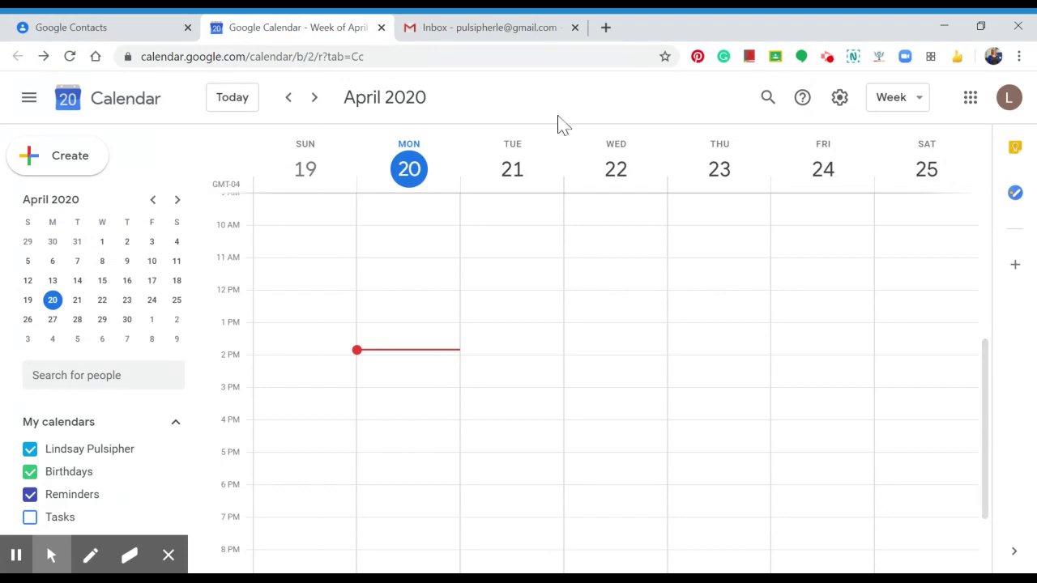
{"action": "left_click", "coordinate": [512, 24]}
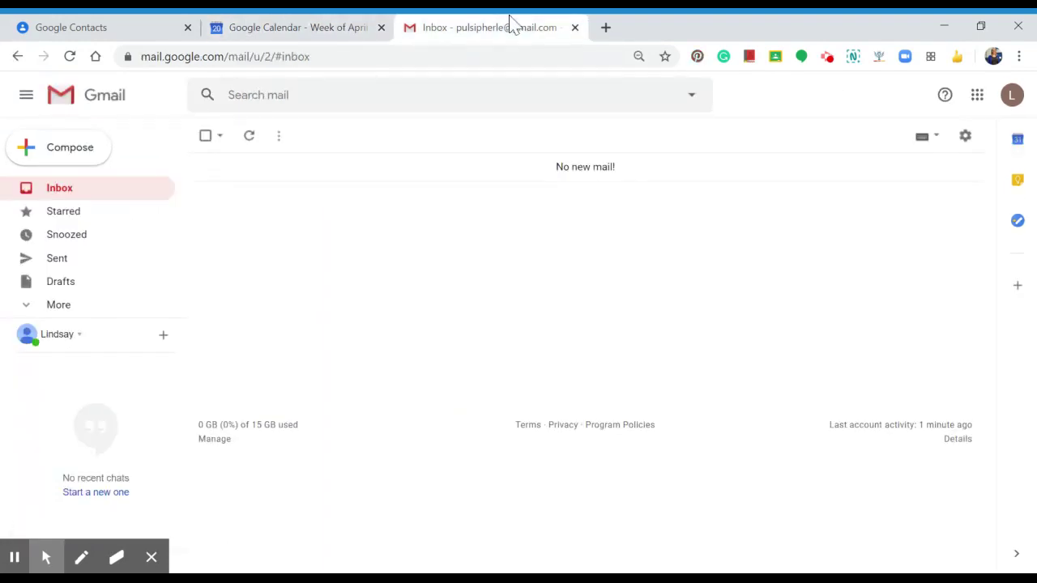